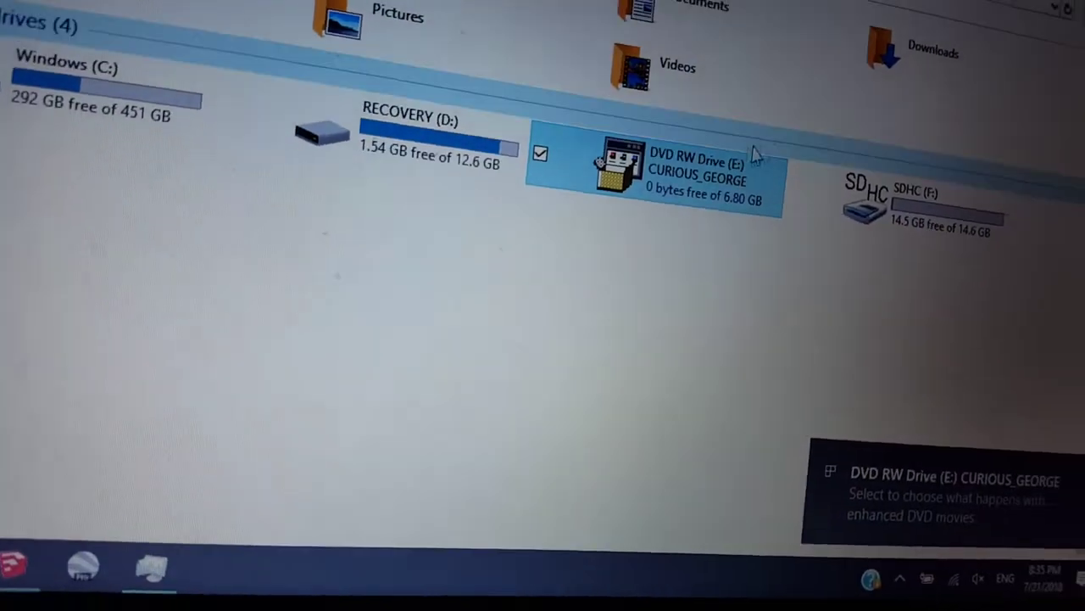
- Open AutoPlay for the CURIOUS_GEORGE disc in DVD RW Drive (E:)
right_click(695, 166)
click(645, 106)
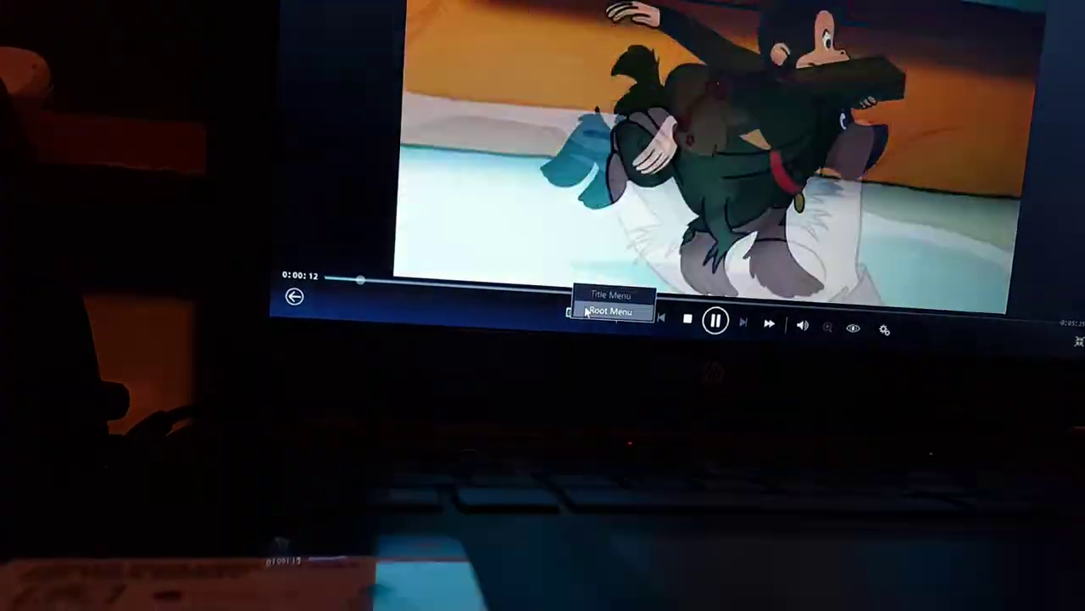
- Restart the disc from 0:00:00 using the player menu's disc start
click(603, 319)
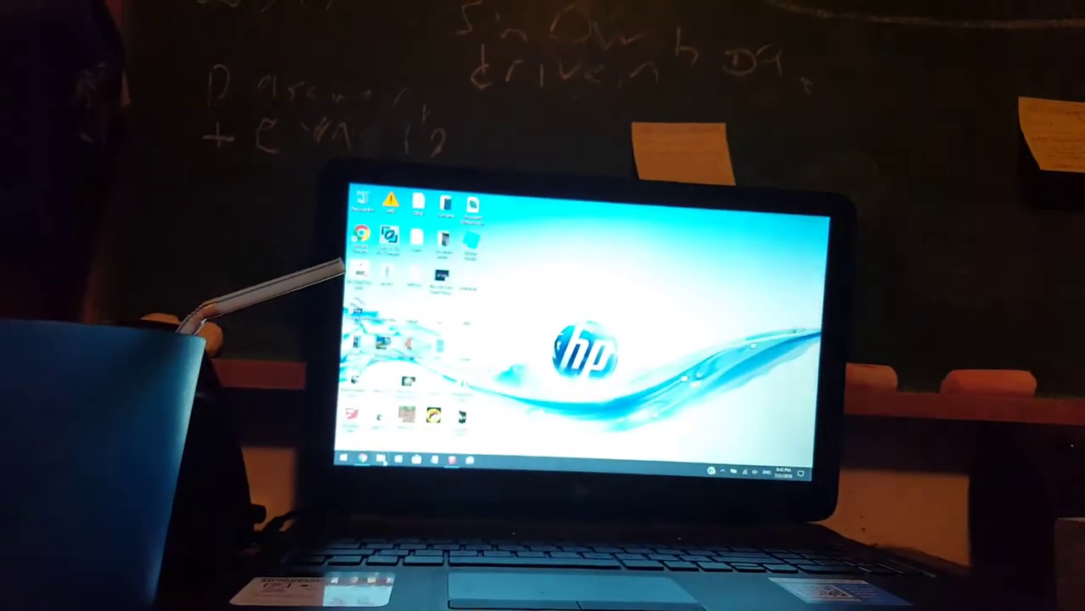
- Open File Explorer, then make the playing video fill the screen
key(super+e)
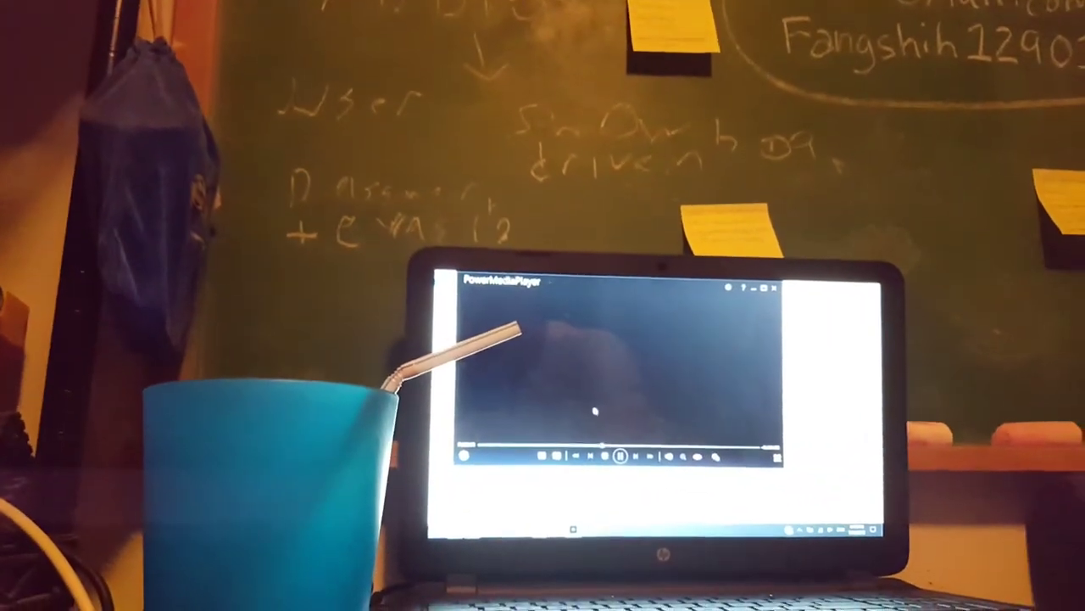
double_click(601, 416)
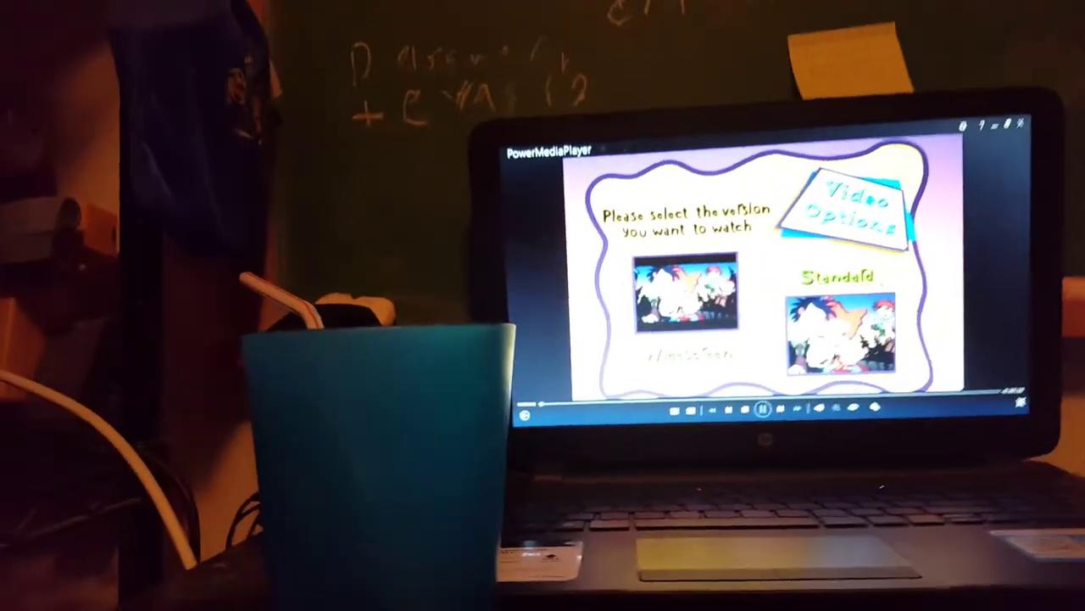
- Confirm the selected Video Options version so The Rugrats Movie starts playing
key(Return)
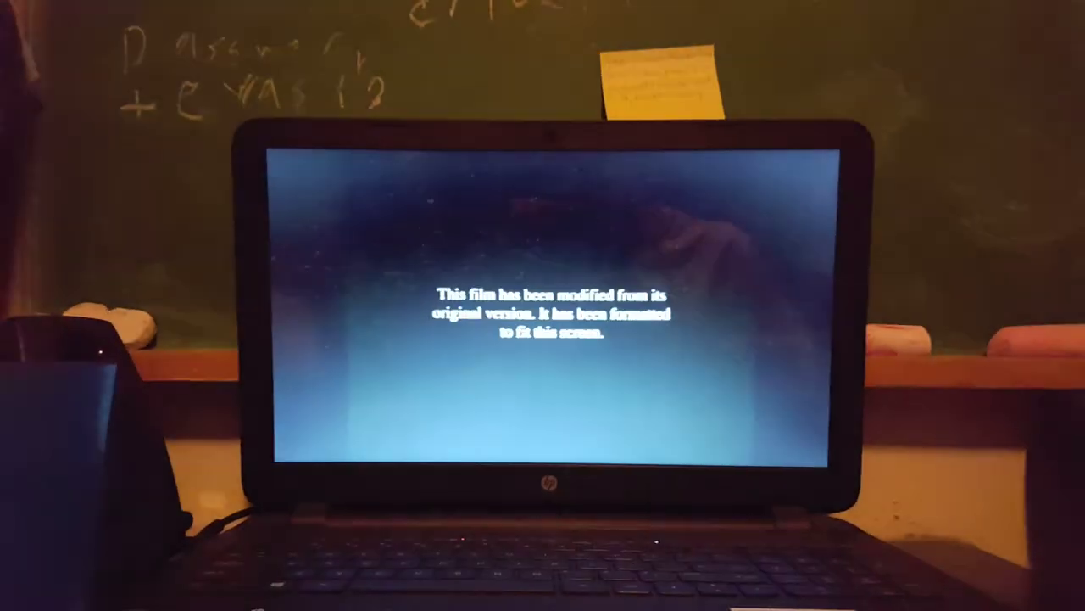